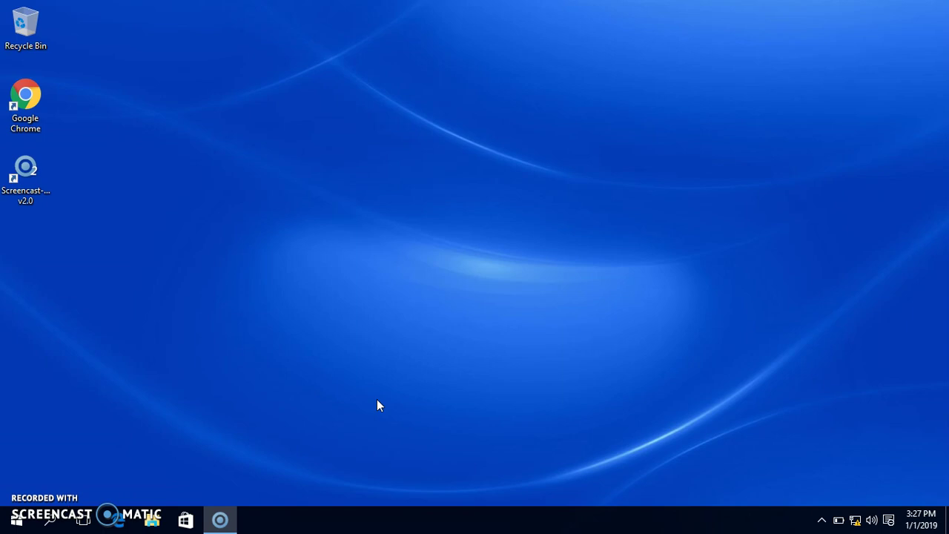
Run the Windows Installer setup file from D:\PUCIT (Msc GIS)\1st semester\ArcGIS Desktop 10.5\1. Desktop\SetupFiles
left_click(162, 526)
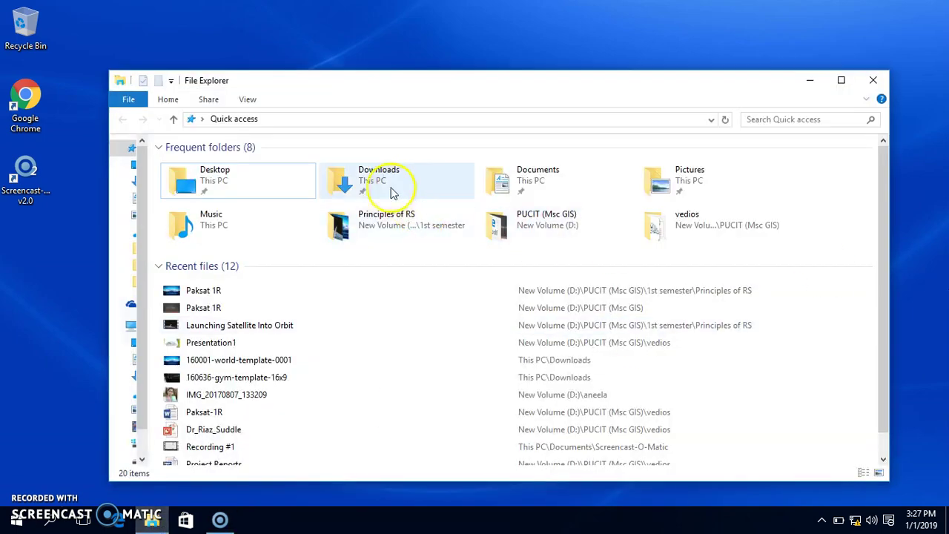
double_click(564, 221)
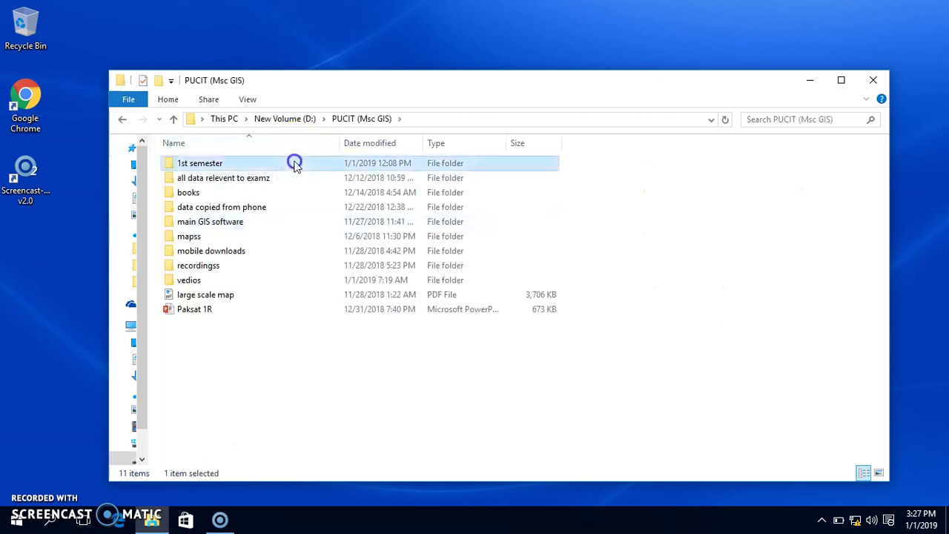
double_click(294, 162)
double_click(250, 165)
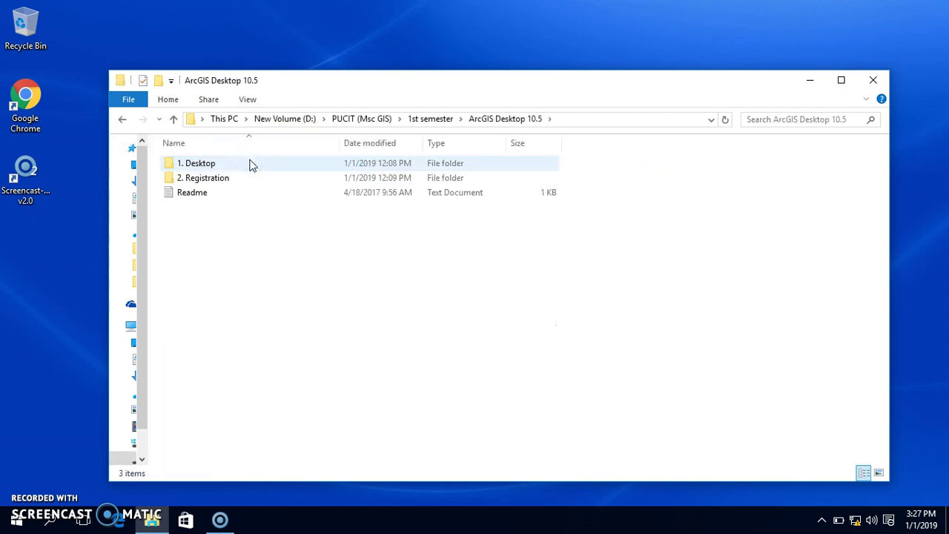
double_click(250, 165)
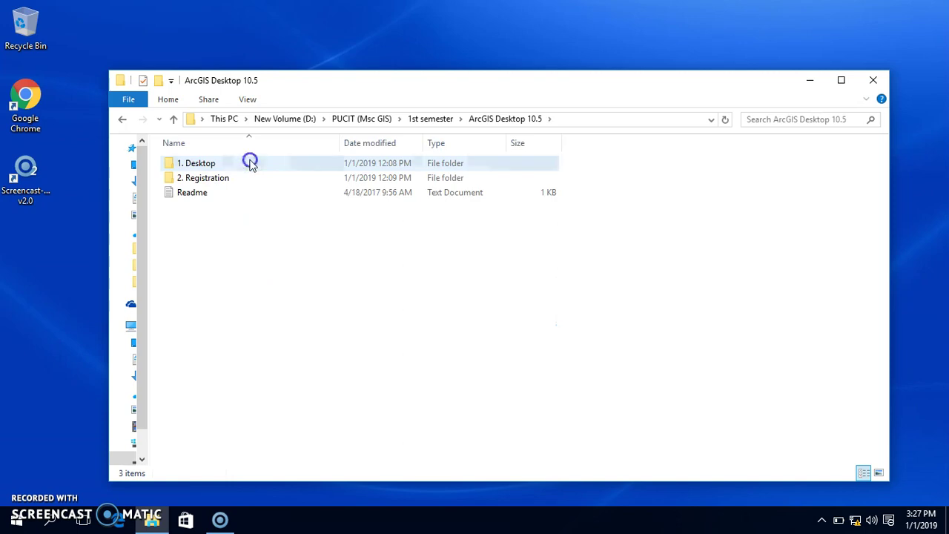
left_click(251, 165)
double_click(251, 164)
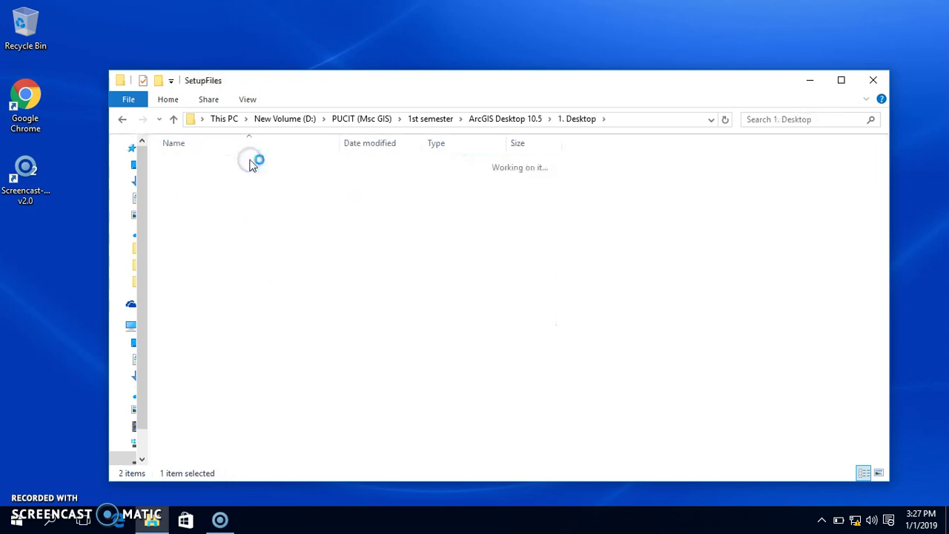
double_click(208, 245)
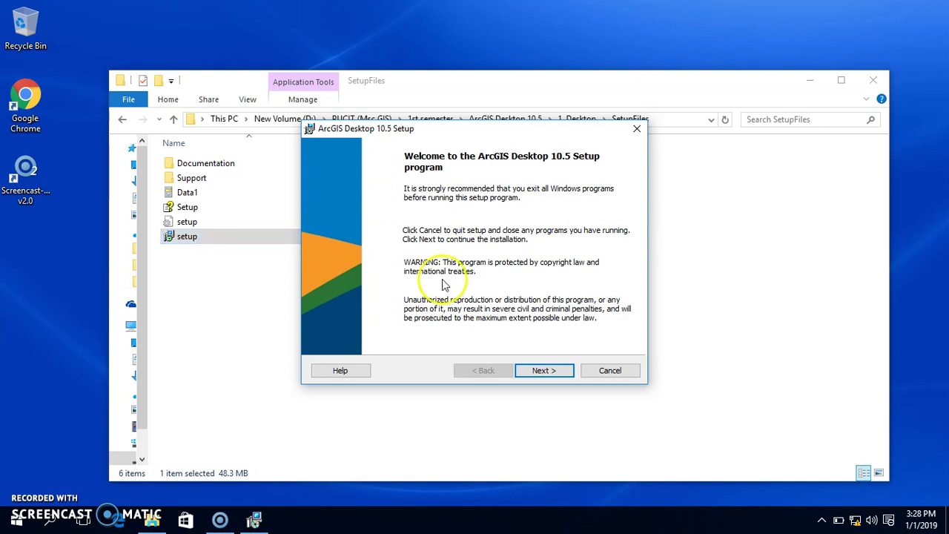
Accept the license agreement in the ArcGIS Desktop 10.5 setup and choose the Complete installation type
left_click(553, 373)
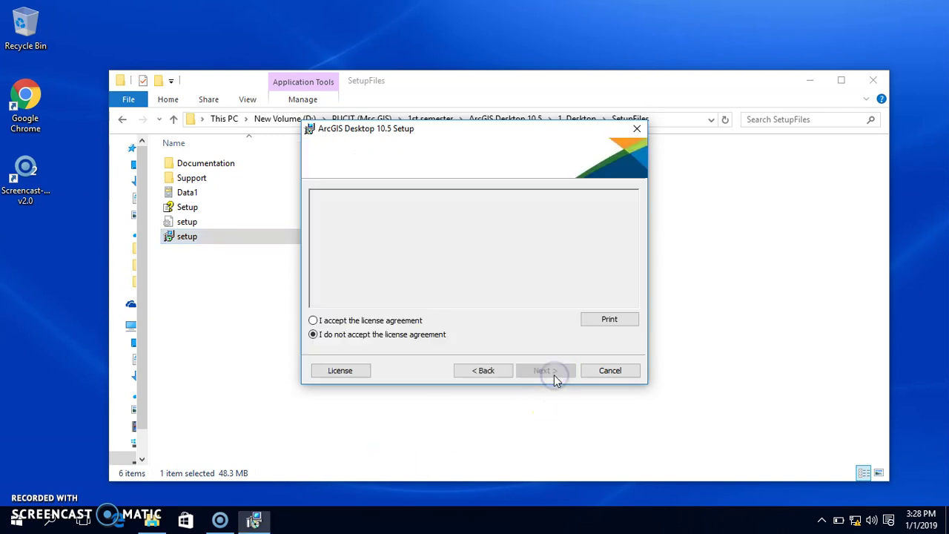
left_click(314, 321)
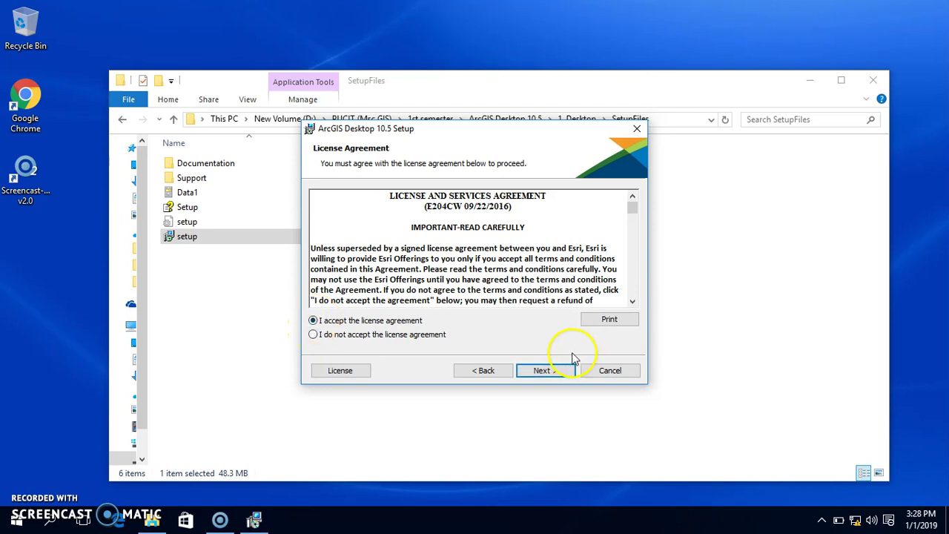
left_click(557, 371)
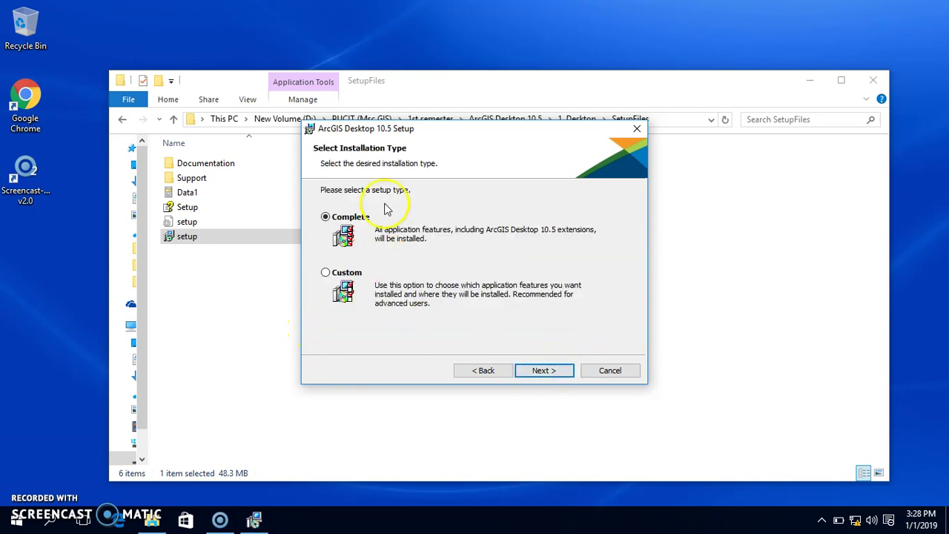
left_click(551, 373)
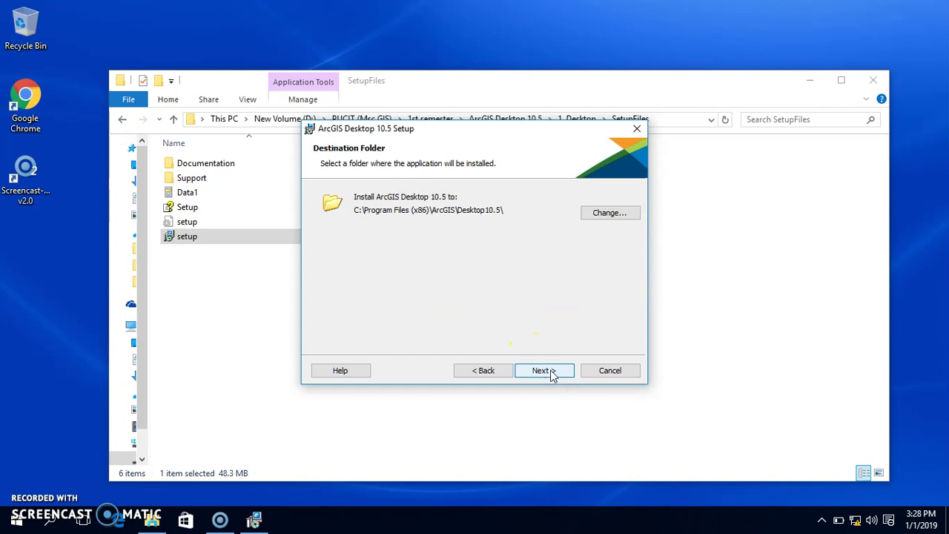
Install ArcGIS Desktop 10.5 with the default destination folders and finish the setup wizard
left_click(552, 371)
left_click(551, 370)
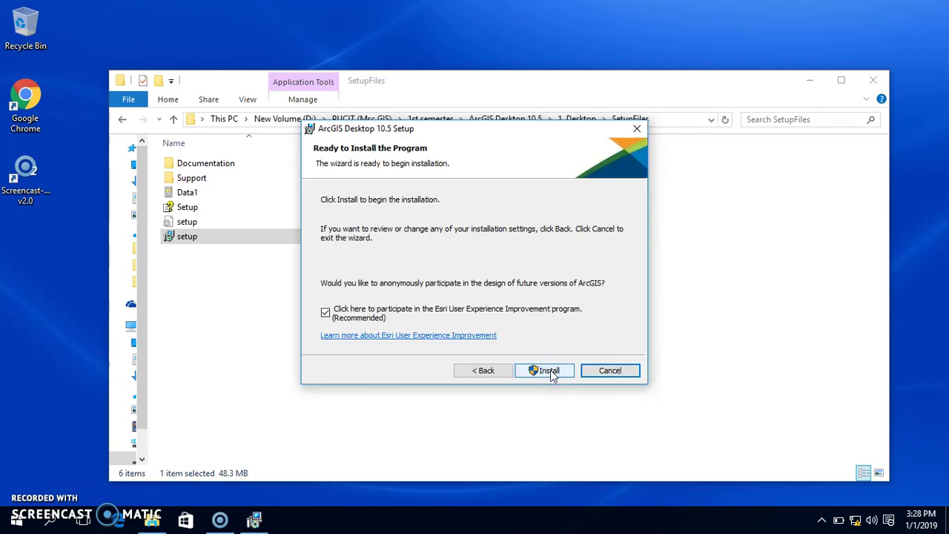
left_click(546, 370)
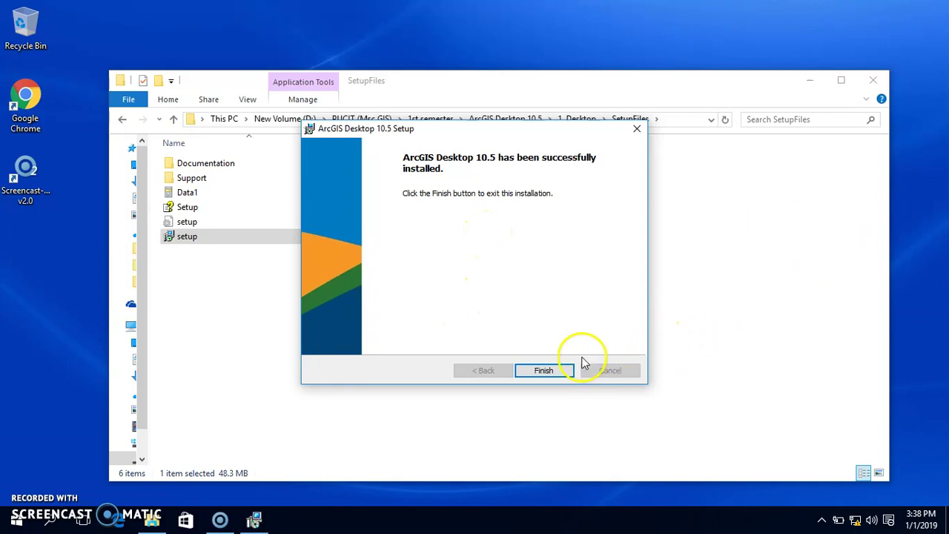
left_click(553, 375)
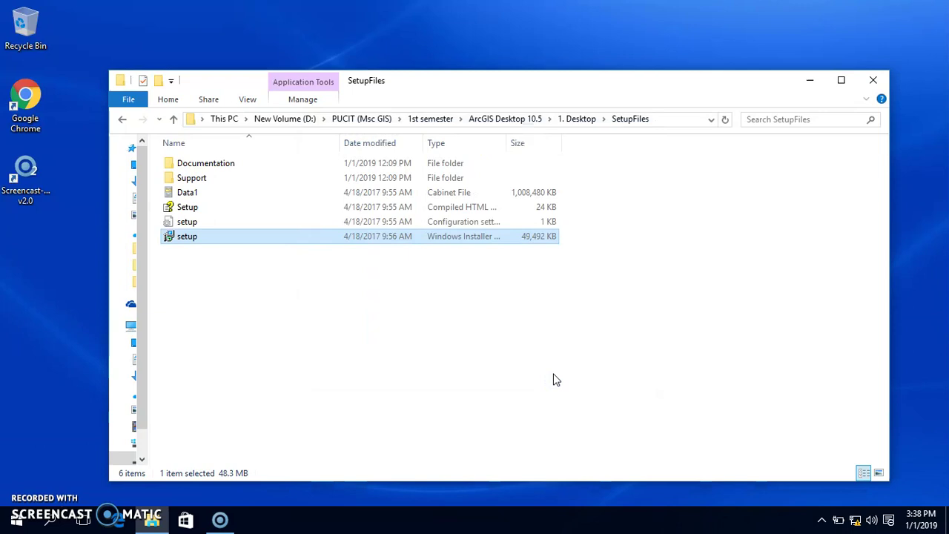
Copy AfCore.dll, ARCGIS and service from the innermost Registration folder inside ArcGIS Desktop 10.5\2. Registration
left_click(175, 118)
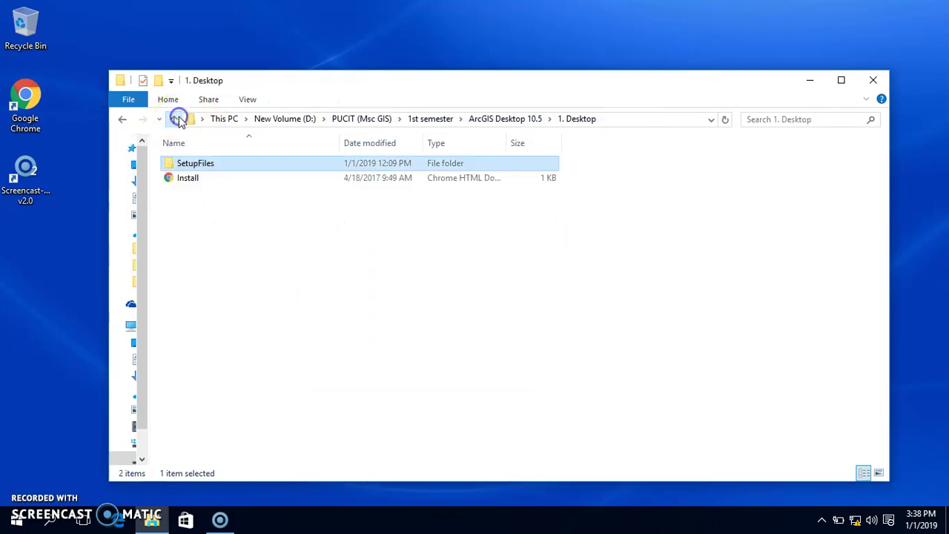
left_click(174, 119)
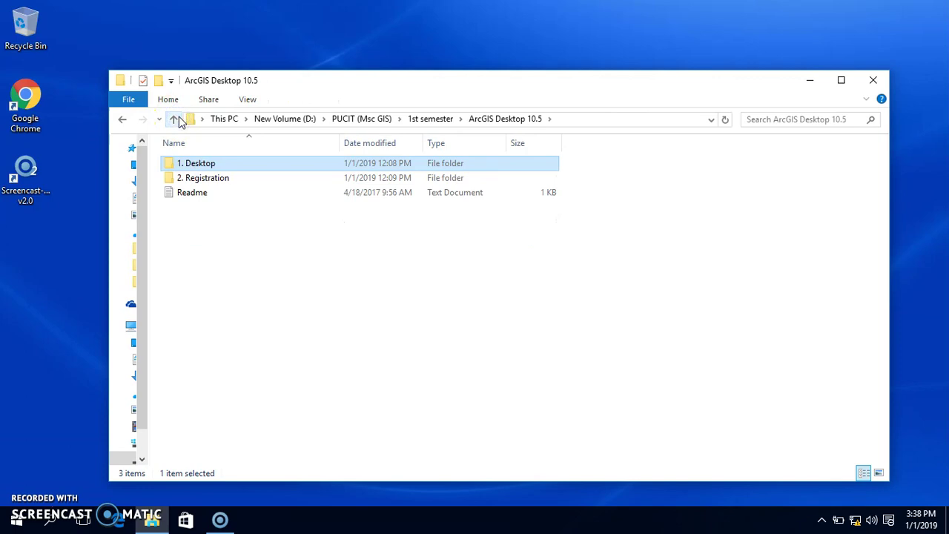
double_click(194, 180)
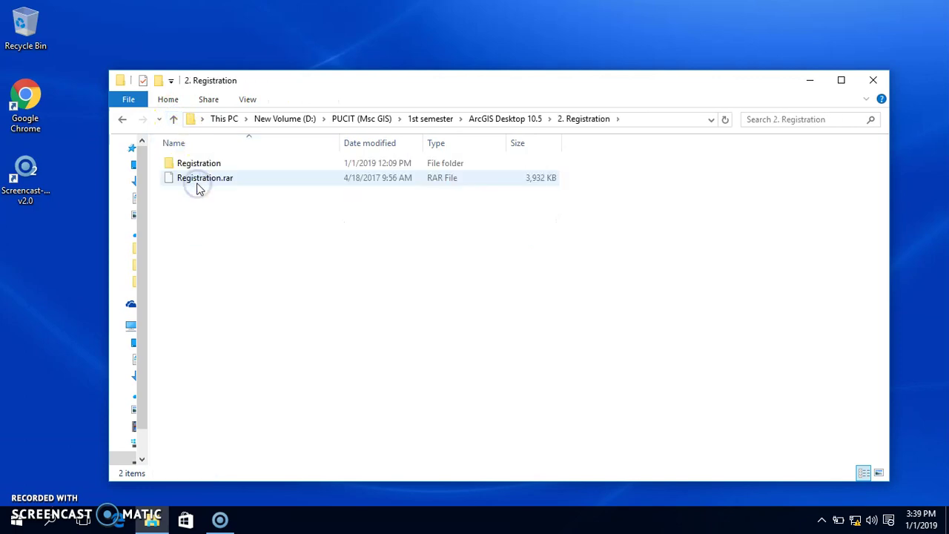
double_click(195, 164)
double_click(195, 164)
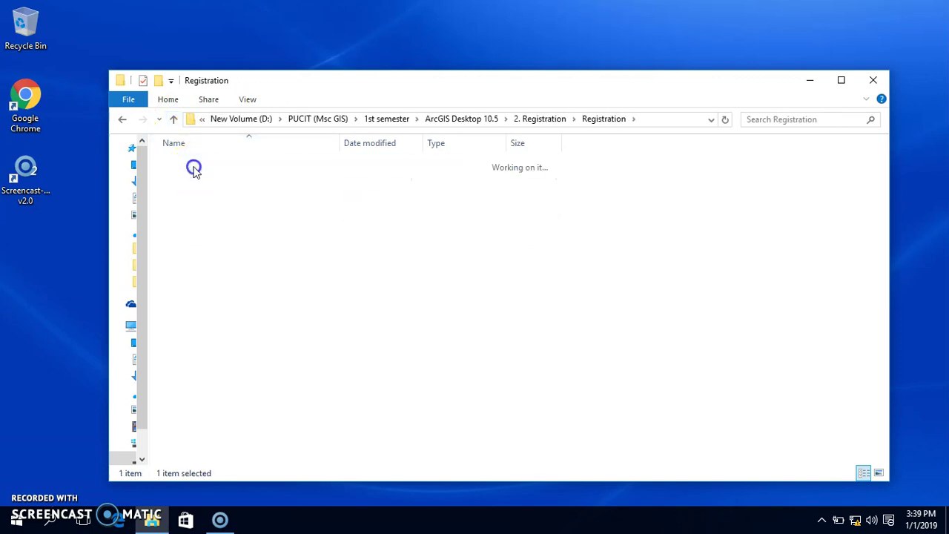
left_click(213, 224)
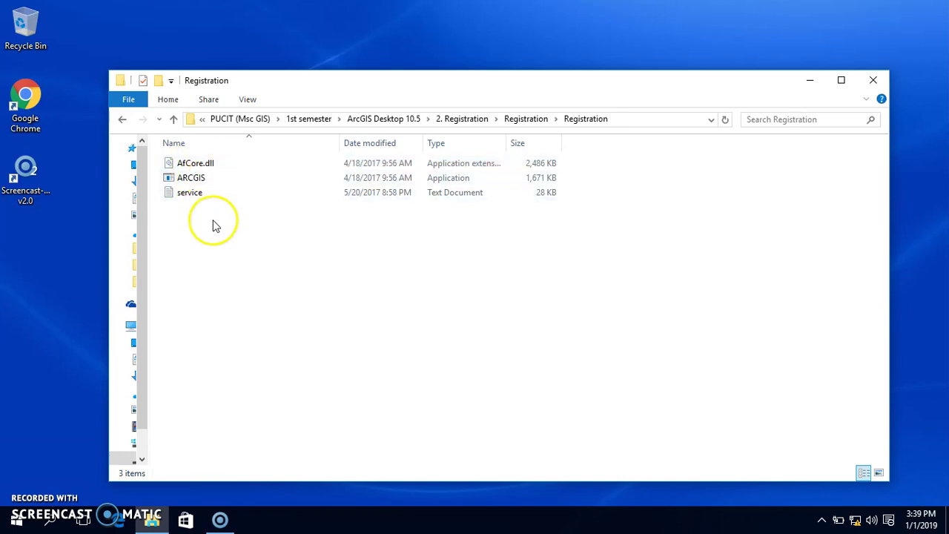
key("ctrl+a")
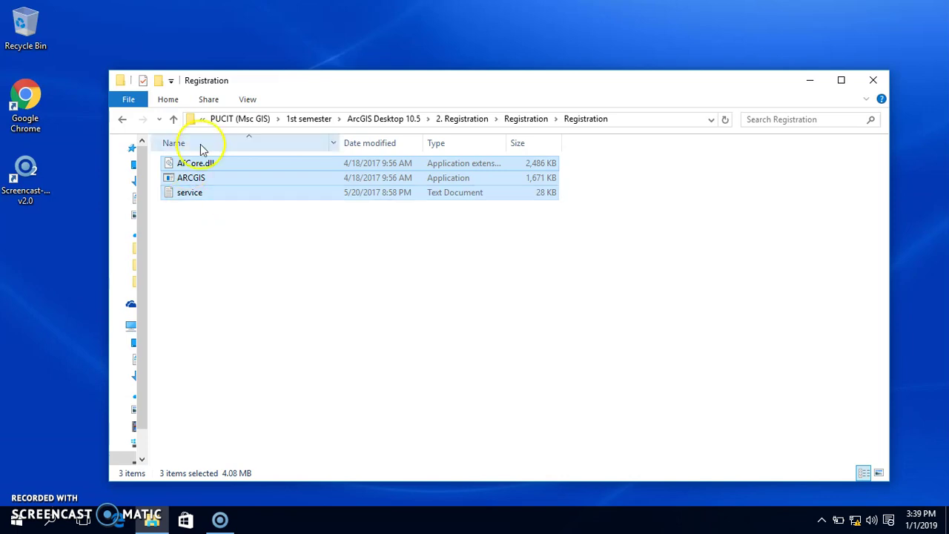
Open the installation folder C:\Program Files (x86)\ArcGIS\Desktop10.5\bin
left_click(173, 125)
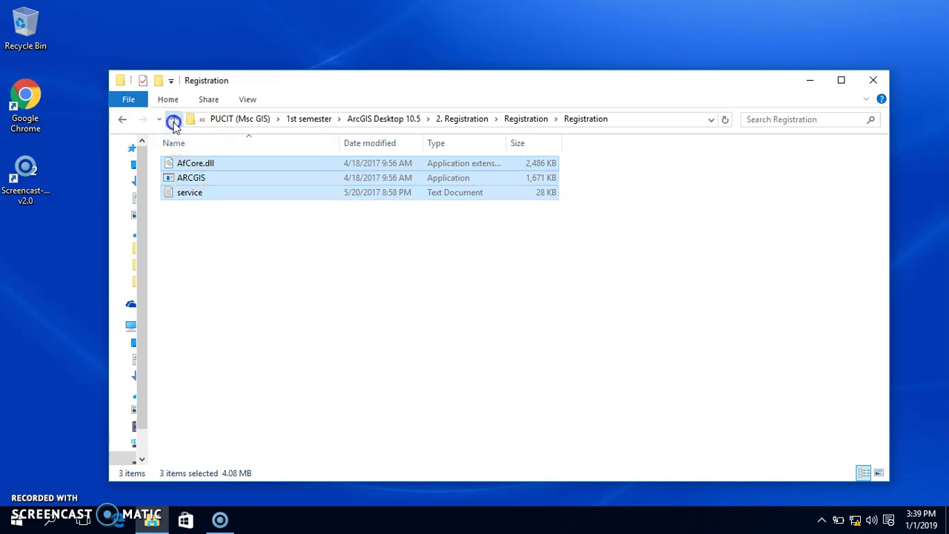
left_click(173, 121)
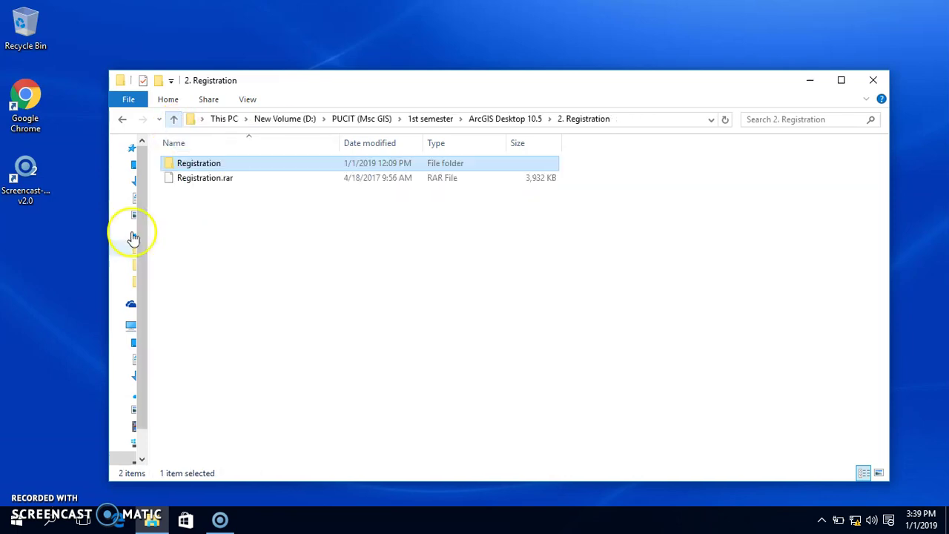
left_click(131, 325)
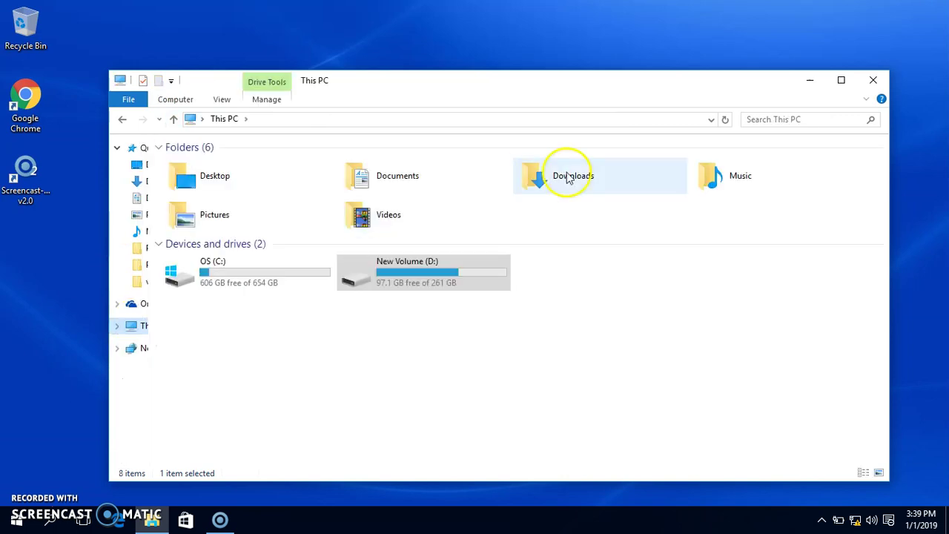
double_click(317, 271)
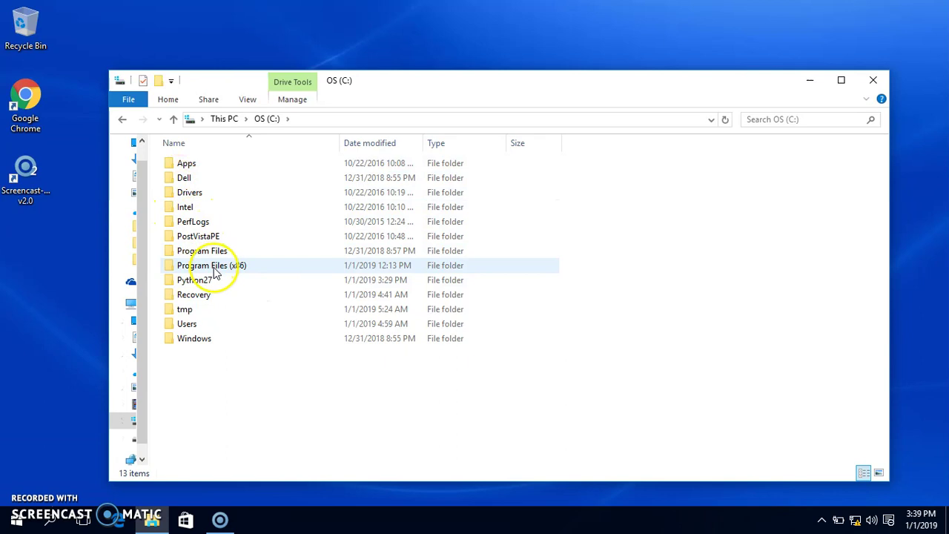
double_click(215, 267)
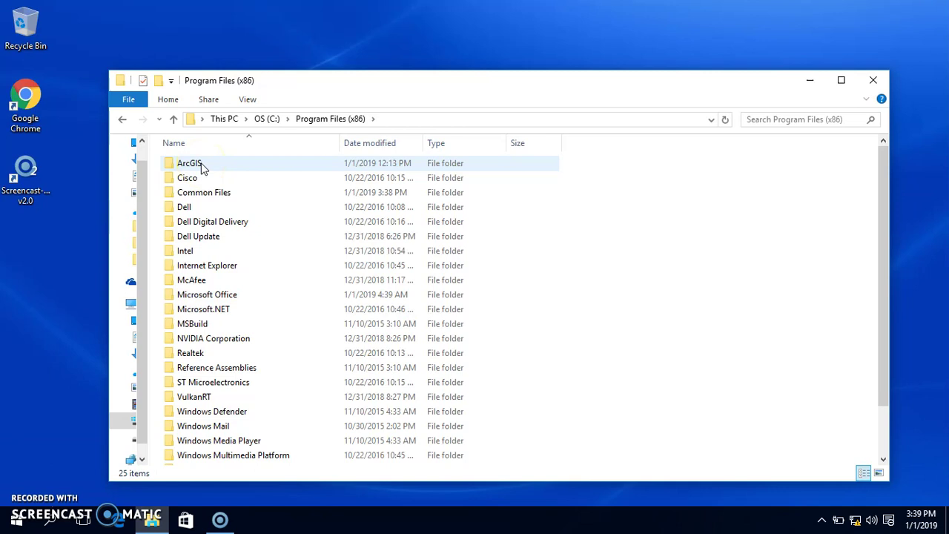
double_click(202, 166)
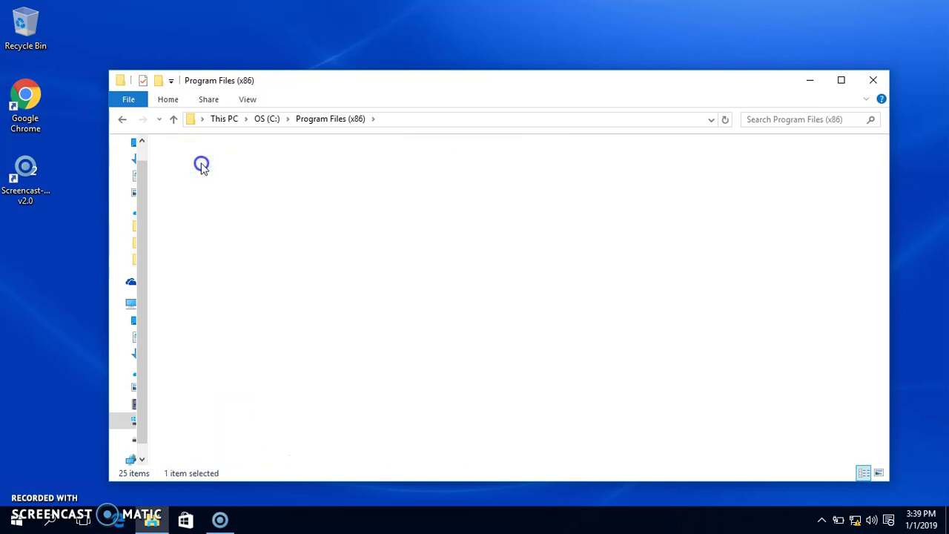
left_click(202, 168)
double_click(201, 166)
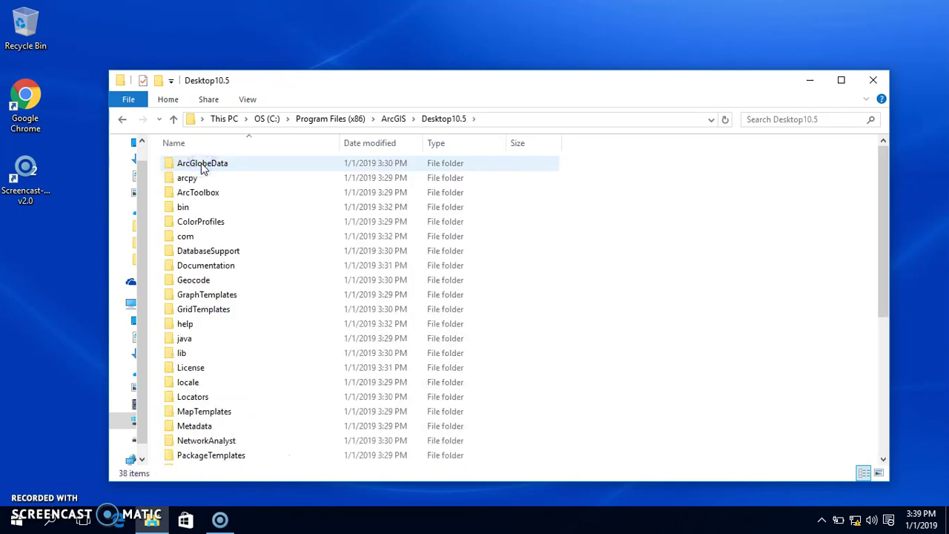
double_click(182, 207)
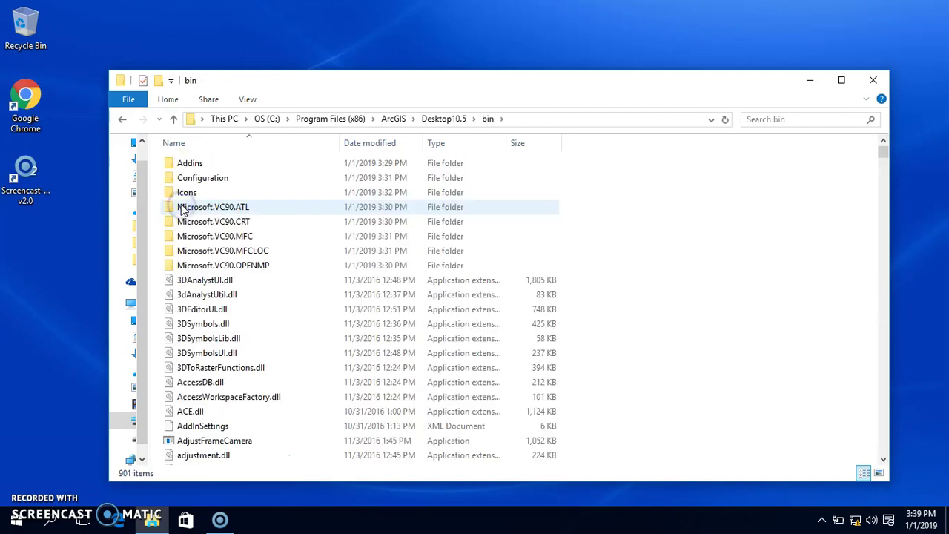
Paste the copied files into bin, replacing the existing ones with administrator permission for all items, and close the folder window
key("ctrl+v")
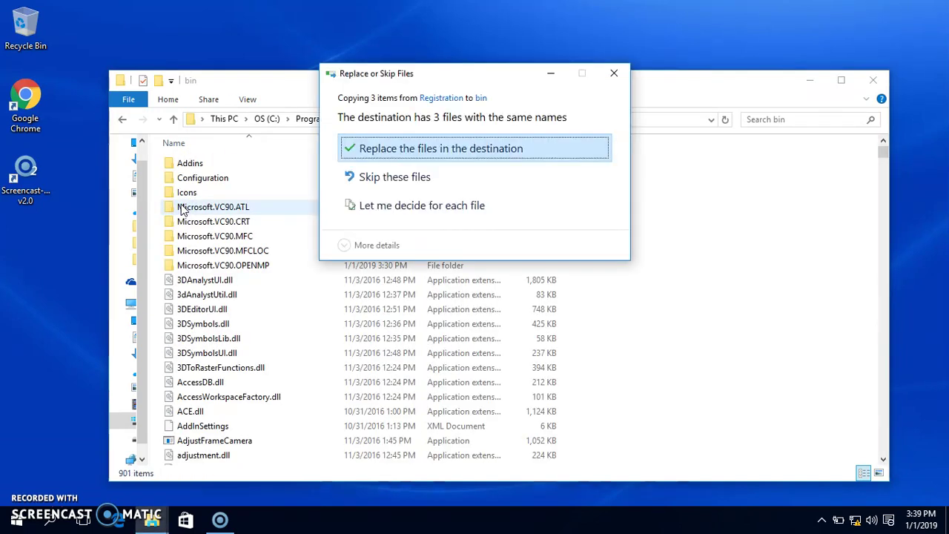
key("Return")
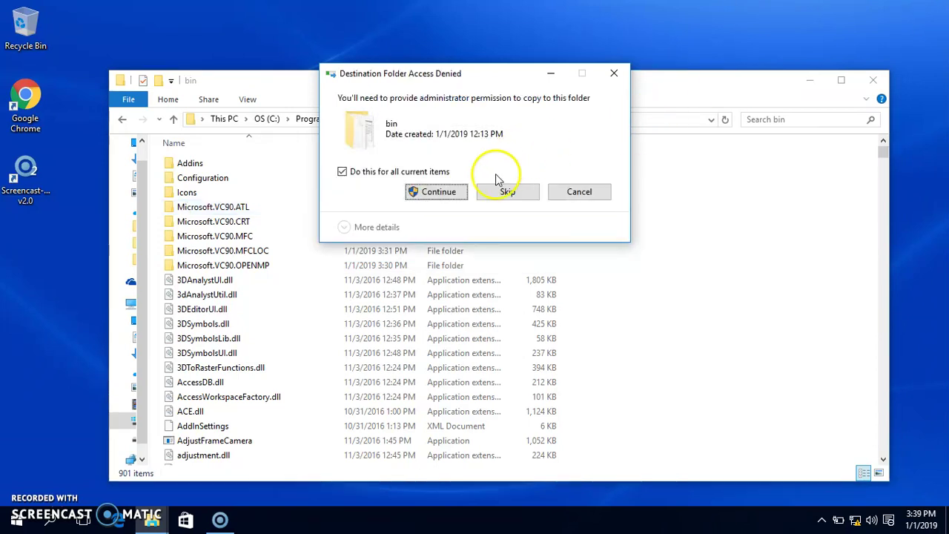
left_click(433, 196)
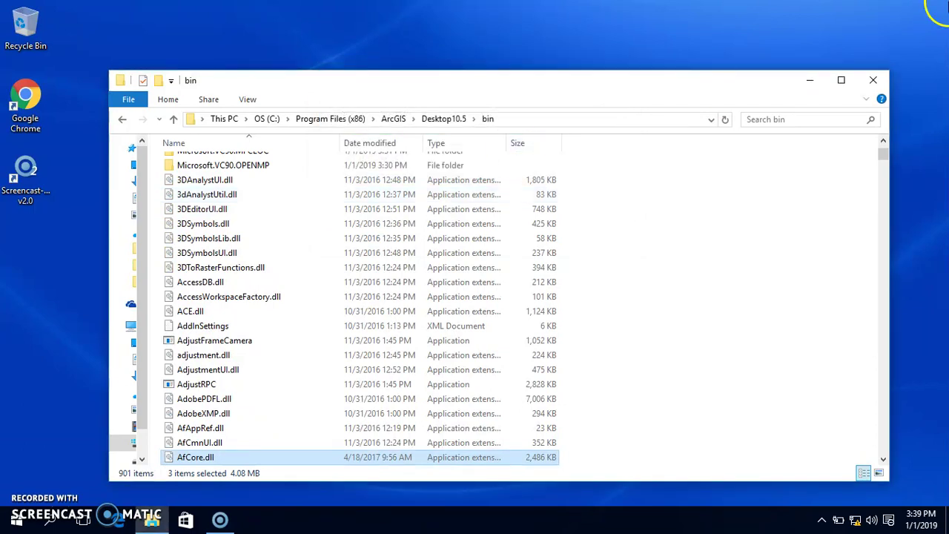
left_click(872, 80)
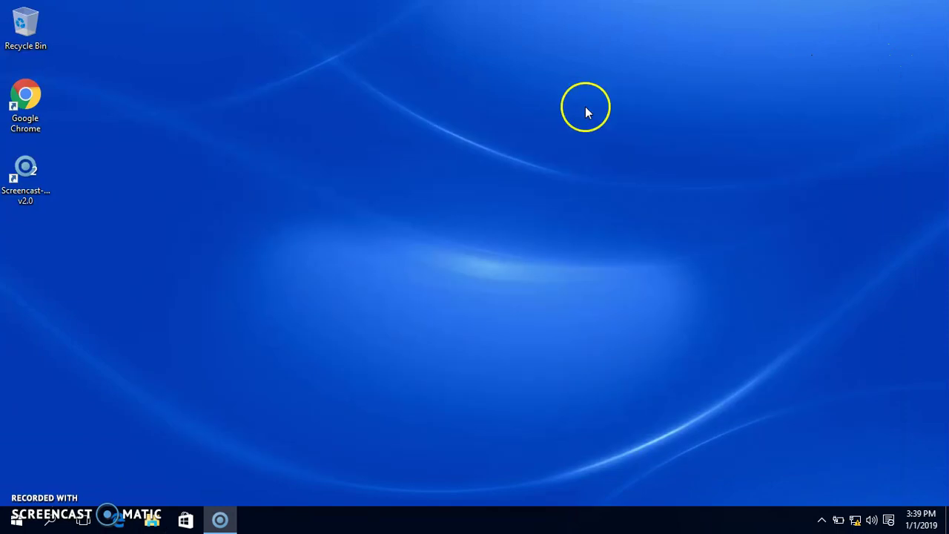
right_click(290, 116)
left_click(333, 156)
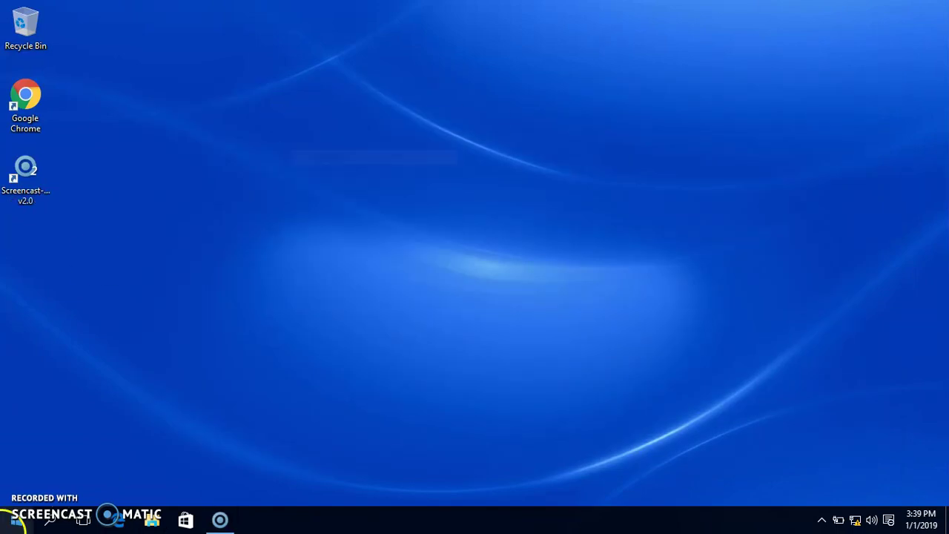
Search Windows for "ar", launch ArcScene, dismiss its Getting Started dialog and minimize its window
left_click(50, 520)
type("ar")
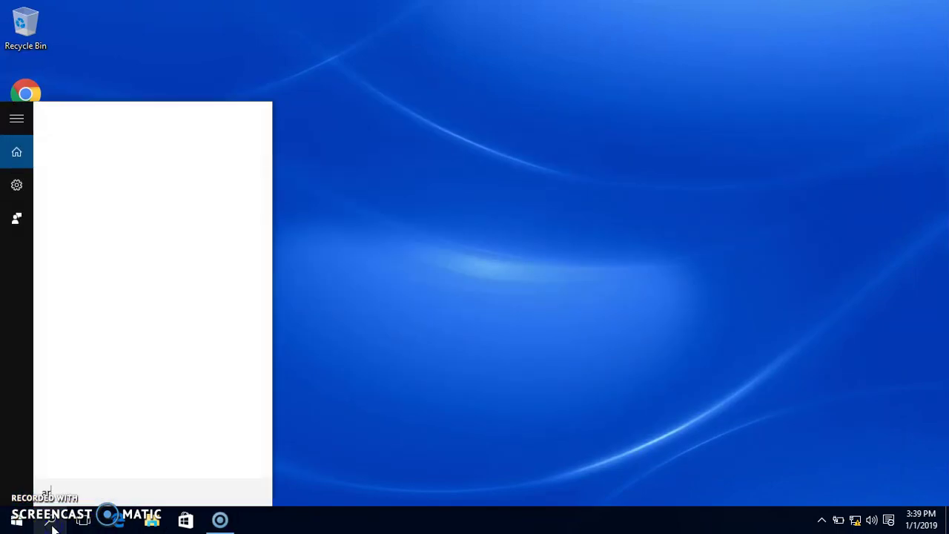
left_click(106, 172)
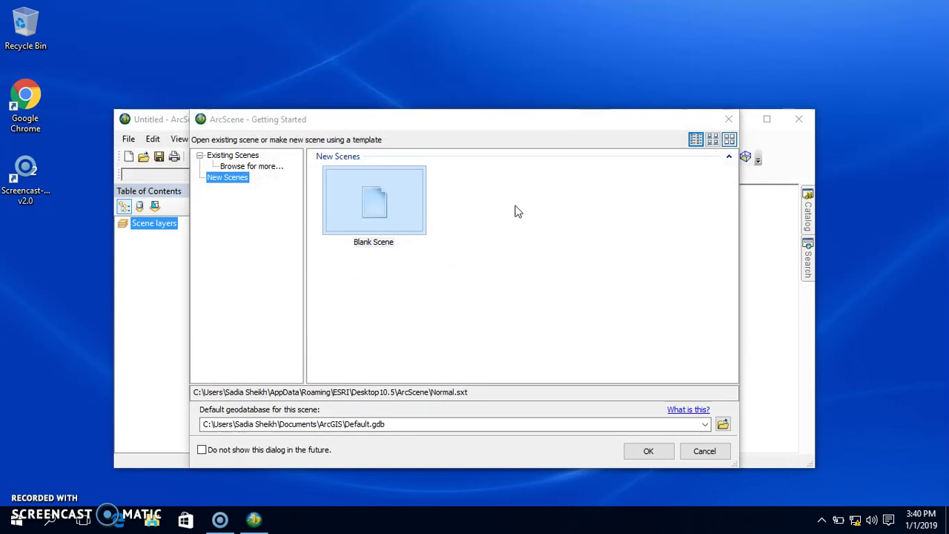
left_click(728, 119)
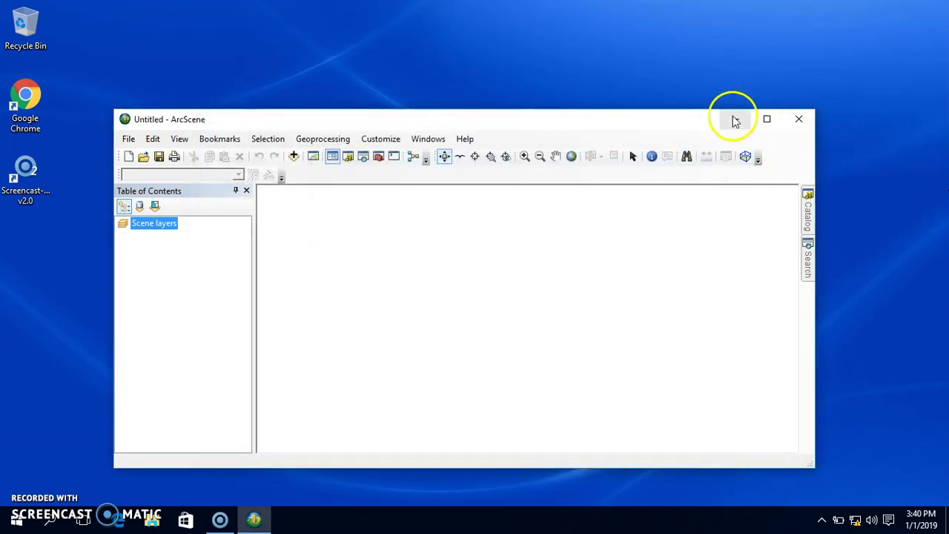
left_click(734, 121)
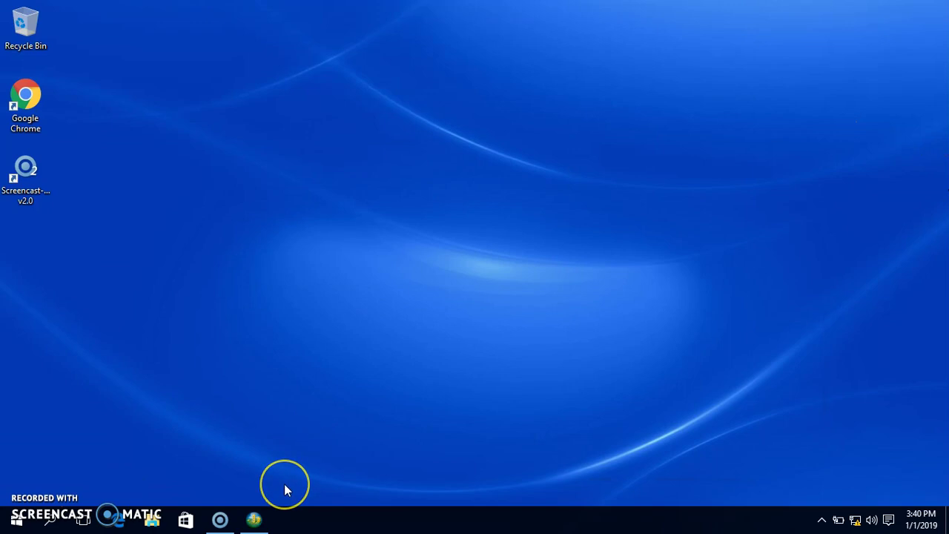